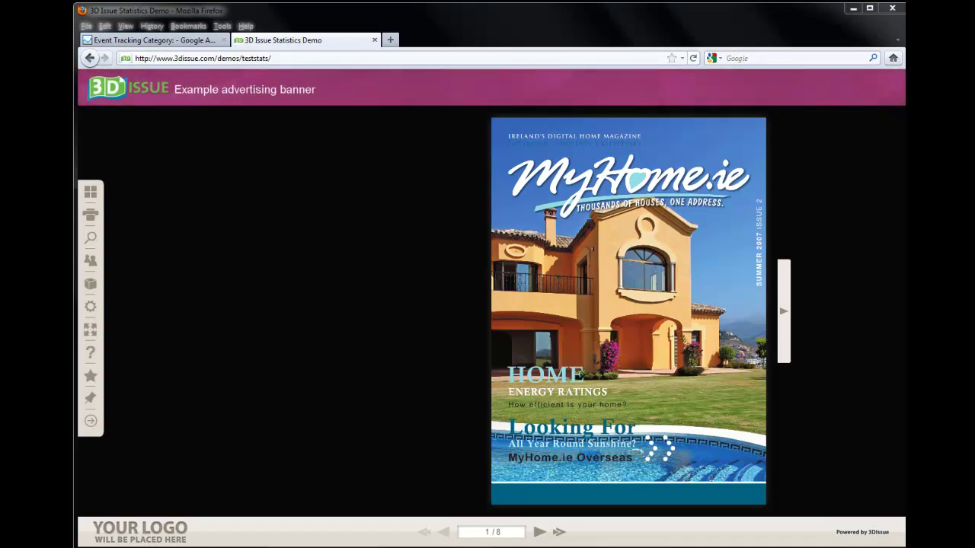
In 3D Issue Professional, check the magazine profile's Google Analytics account ID and close the settings.
{"action": "key", "text": "alt+Tab"}
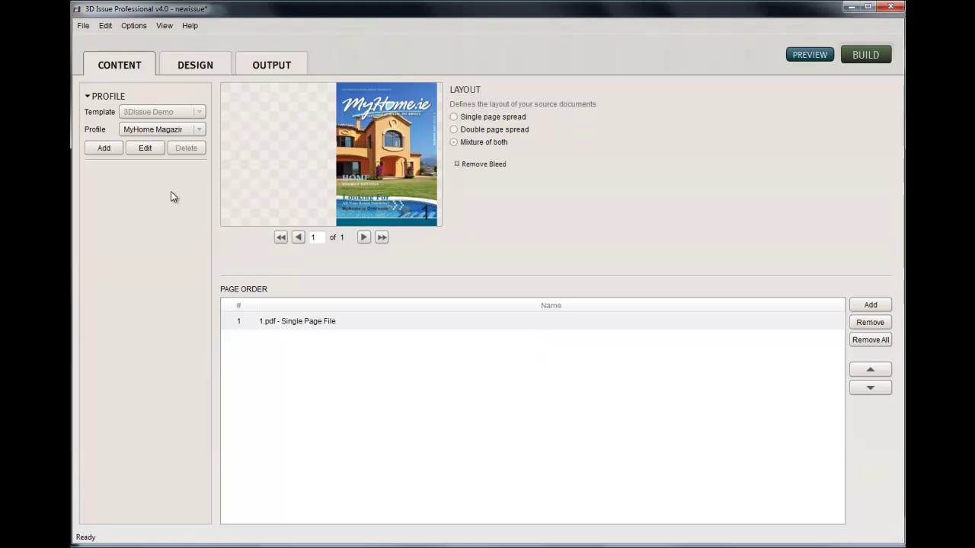
{"action": "left_click", "coordinate": [146, 148]}
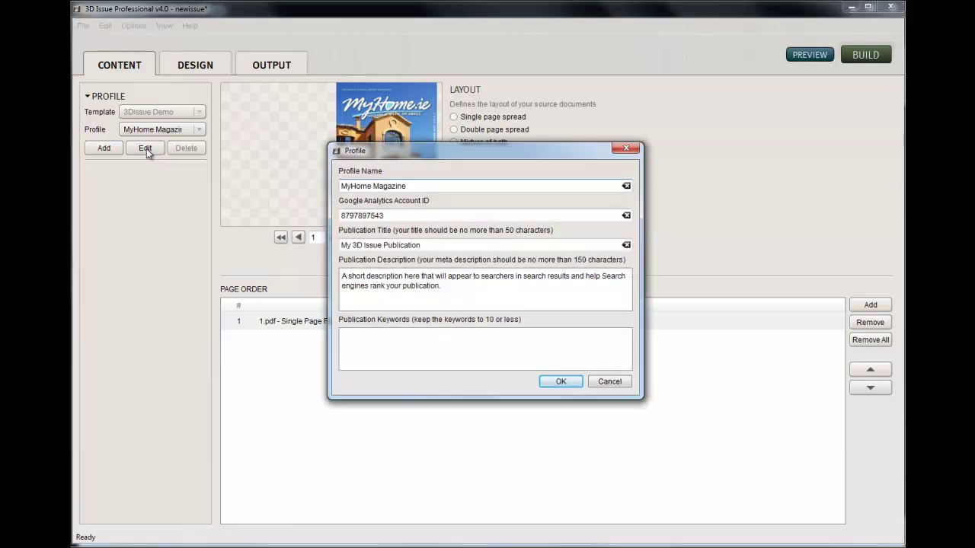
{"action": "left_click_drag", "start_coordinate": [408, 216], "coordinate": [335, 217]}
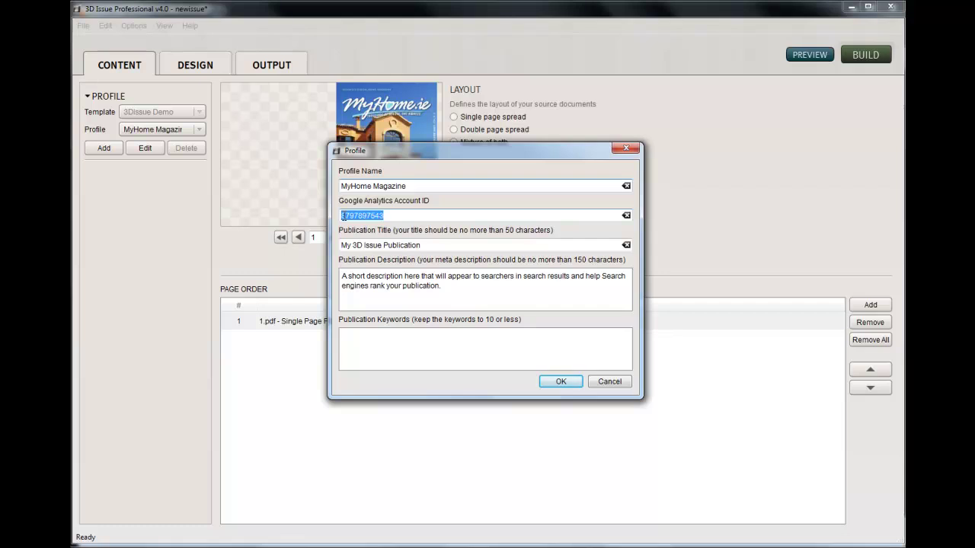
{"action": "left_click", "coordinate": [550, 380]}
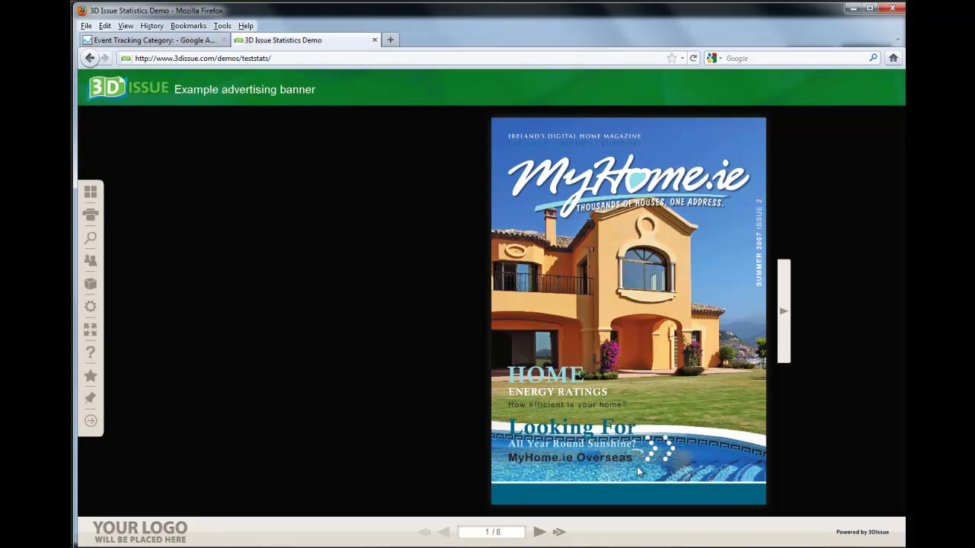
Flip the flipbook from the cover through 2-3 to pages 4-5 and open its search.
{"action": "left_click", "coordinate": [738, 489]}
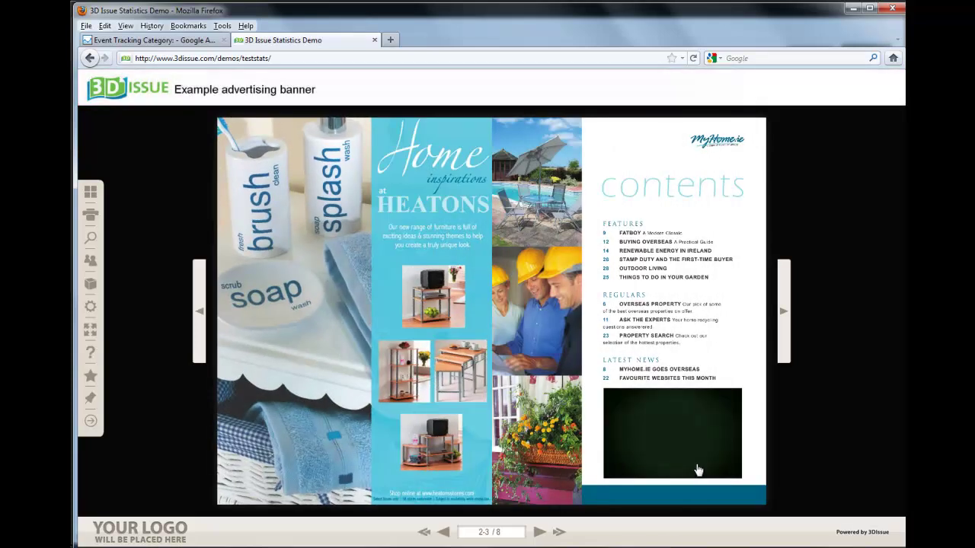
{"action": "left_click", "coordinate": [640, 421]}
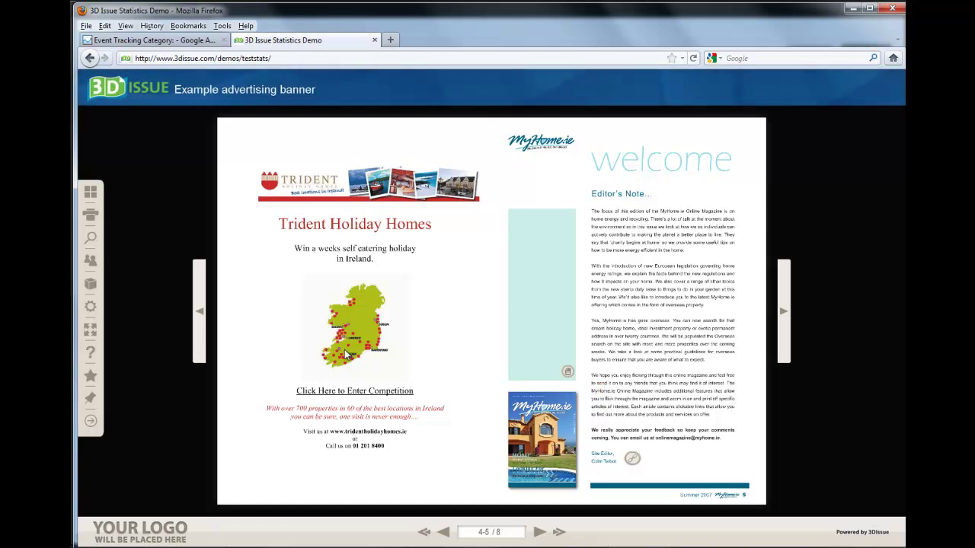
{"action": "left_click", "coordinate": [90, 238]}
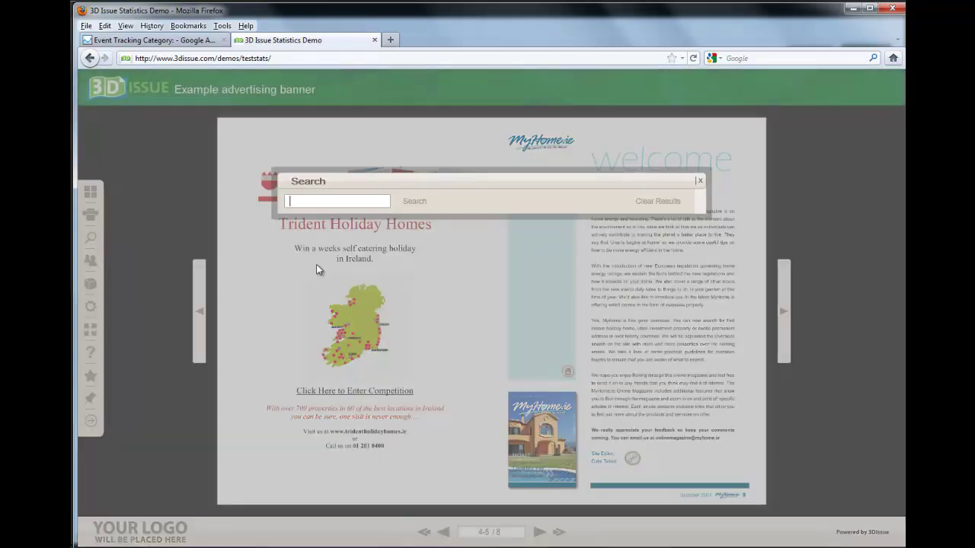
Search the magazine for 'home' and jump to the Page 1, Paragraph 3 match.
{"action": "type", "text": "home"}
{"action": "key", "text": "ctrl+a"}
{"action": "key", "text": "BackSpace"}
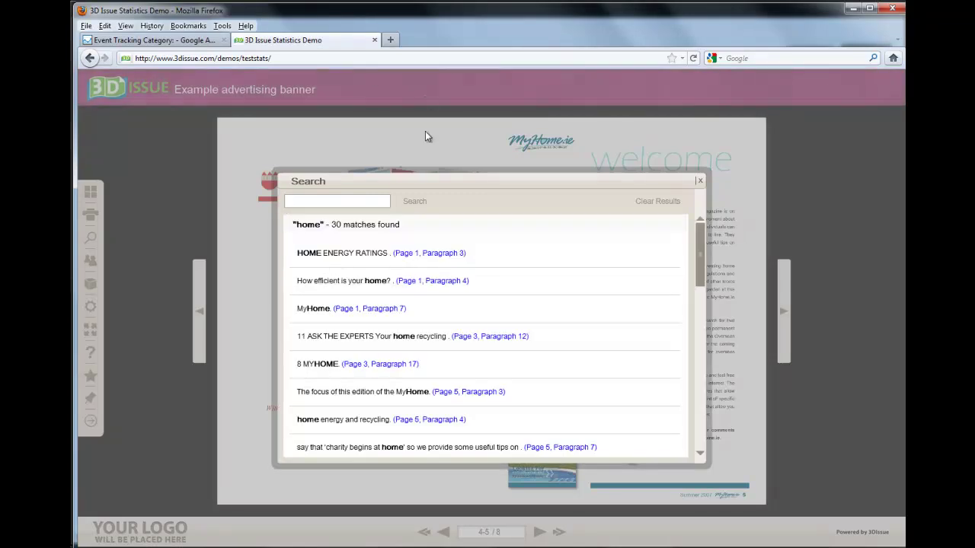
{"action": "left_click", "coordinate": [427, 257]}
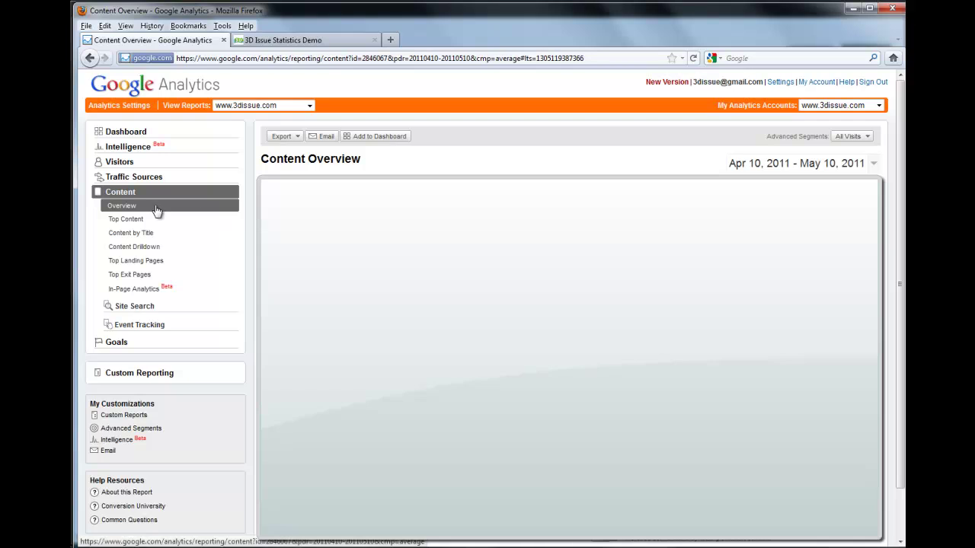
Go from Content Overview to the Event Tracking Categories report.
{"action": "left_click", "coordinate": [118, 196]}
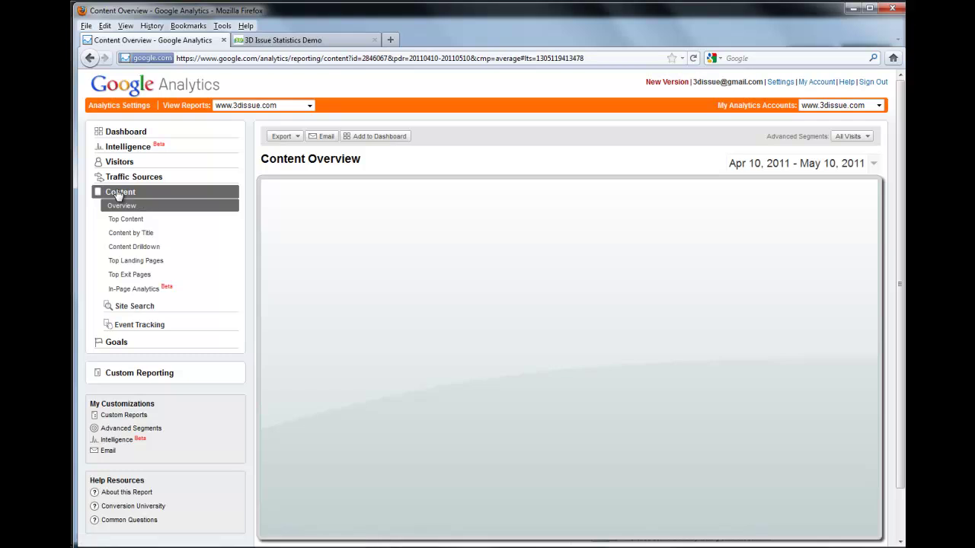
{"action": "left_click", "coordinate": [136, 326]}
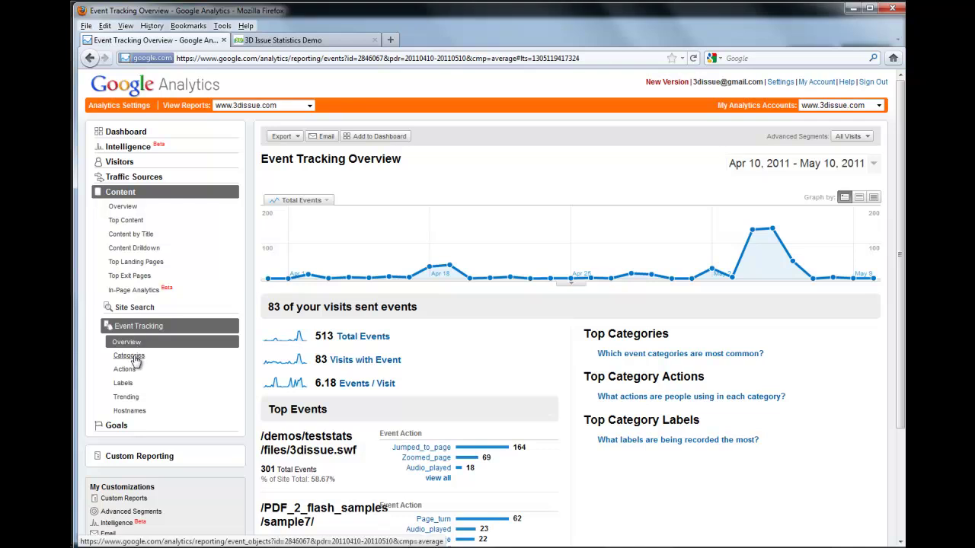
{"action": "left_click", "coordinate": [131, 356]}
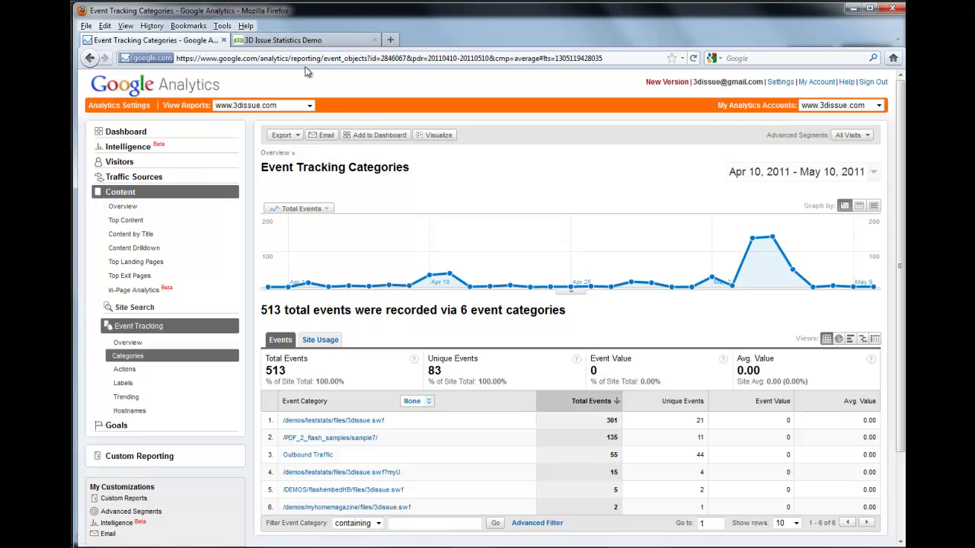
Glance at the flipbook demo, then drill into the /demos/teststats/files/3dissue.swf category.
{"action": "left_click", "coordinate": [294, 44]}
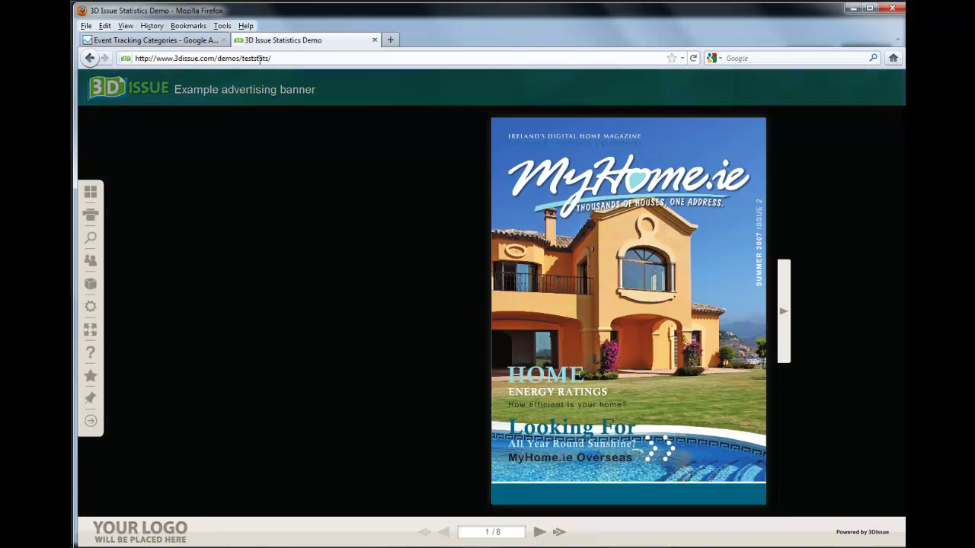
{"action": "left_click", "coordinate": [199, 43]}
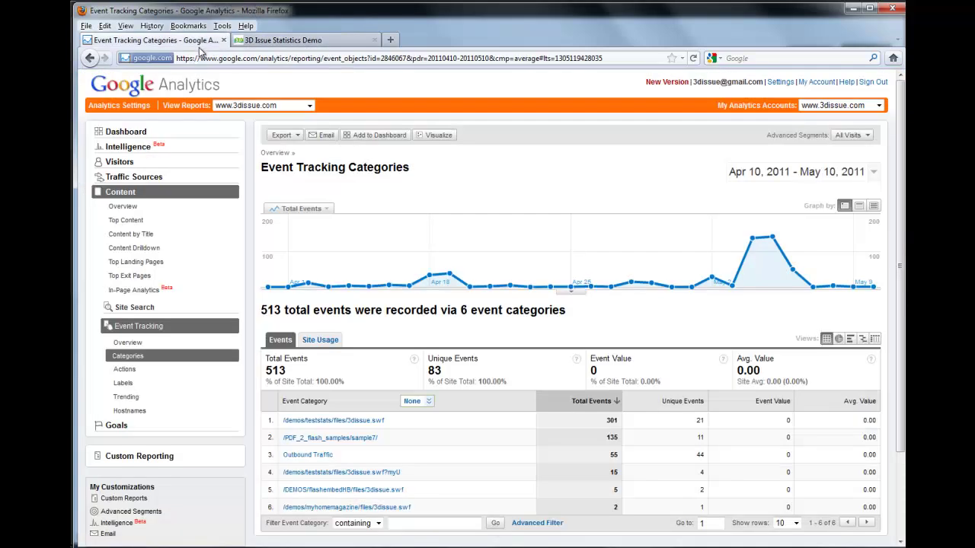
{"action": "left_click", "coordinate": [312, 421]}
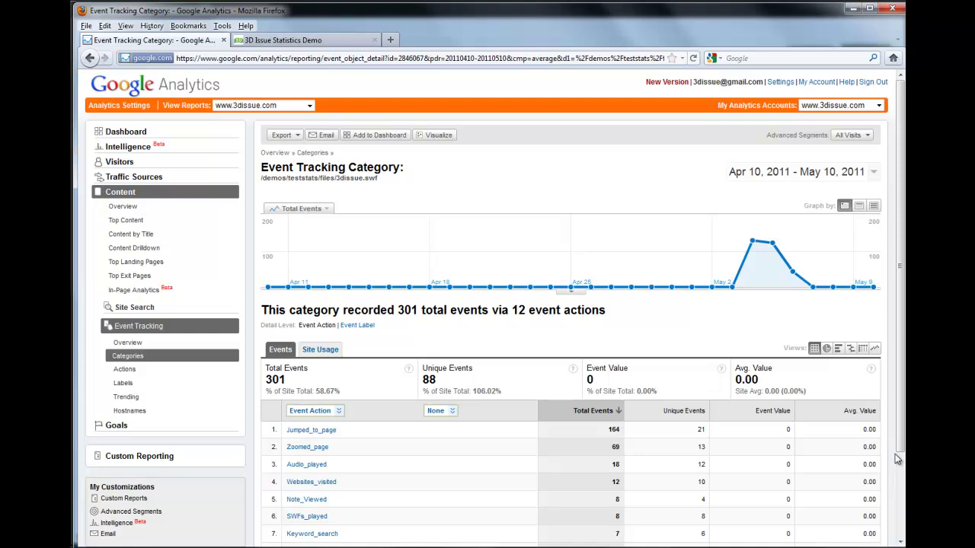
Set the report's date range to May 1 – May 8, 2011.
{"action": "left_click", "coordinate": [871, 175]}
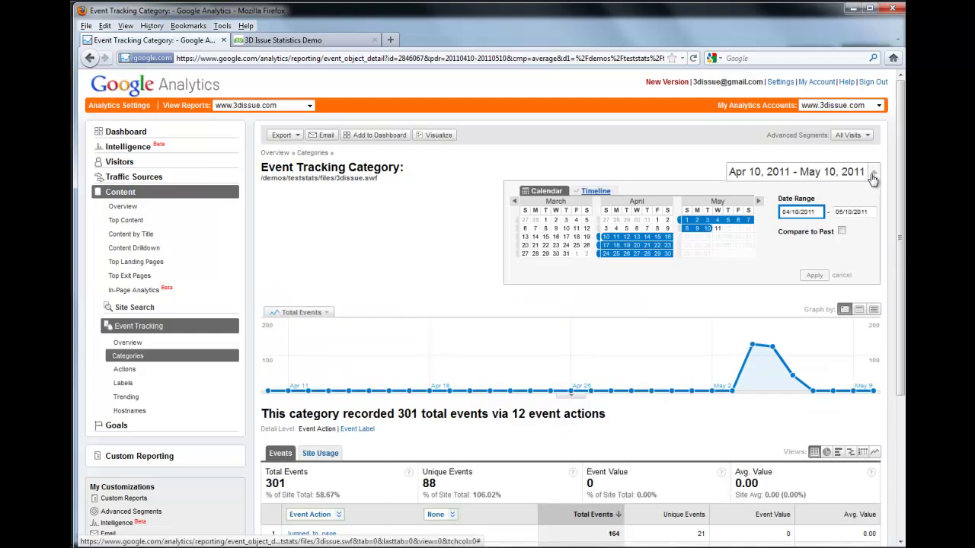
{"action": "left_click", "coordinate": [688, 220]}
{"action": "left_click", "coordinate": [688, 229]}
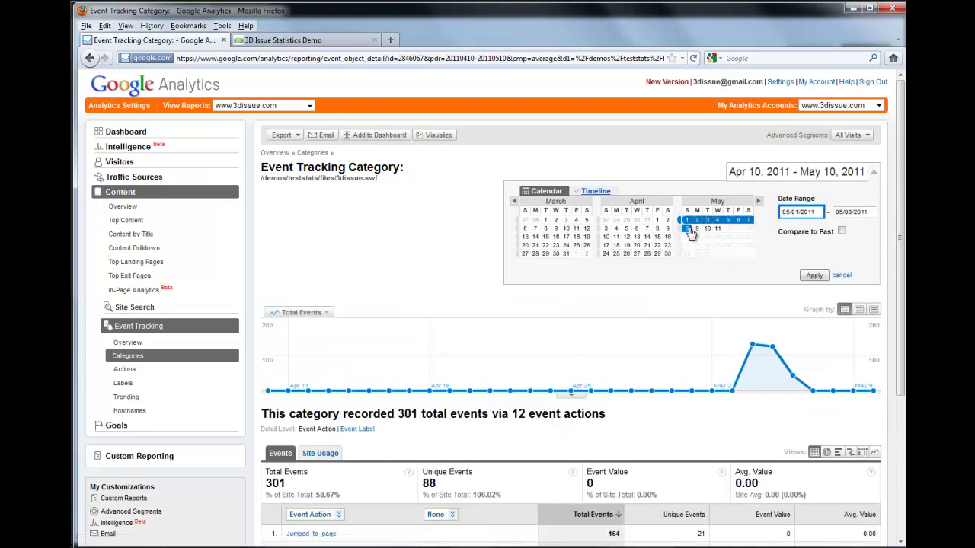
{"action": "left_click", "coordinate": [814, 276]}
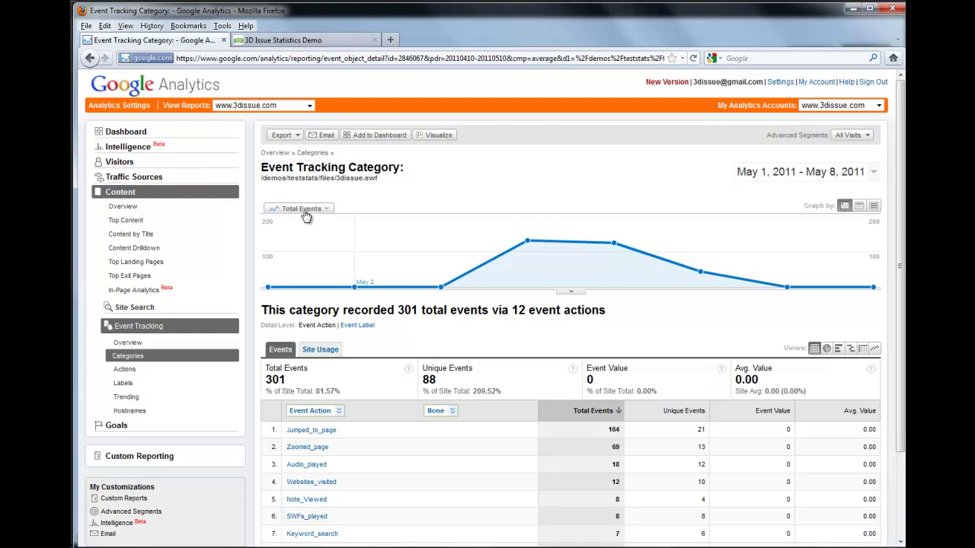
Bring up the graph's metric choices, currently plotting Total Events.
{"action": "mouse_move", "coordinate": [515, 250]}
{"action": "mouse_move", "coordinate": [567, 267]}
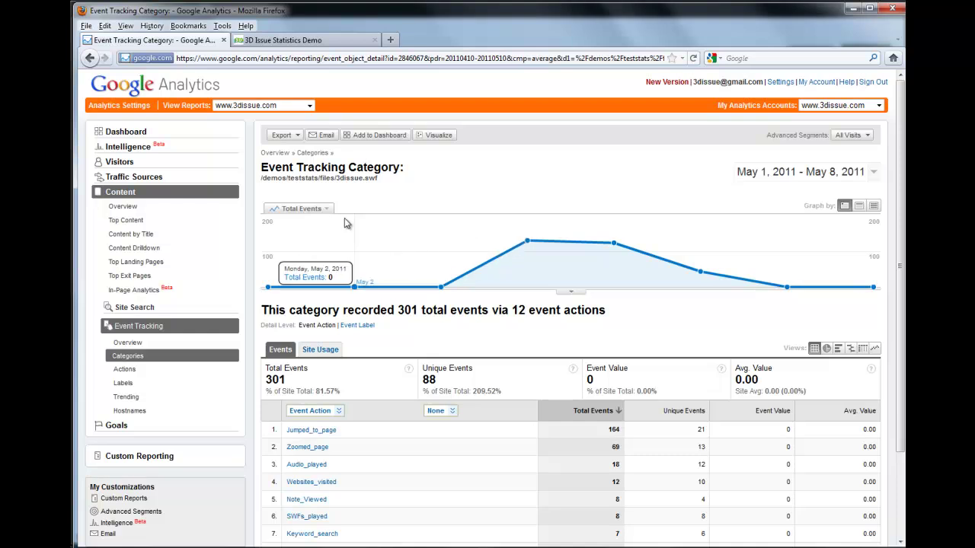
{"action": "left_click", "coordinate": [320, 211]}
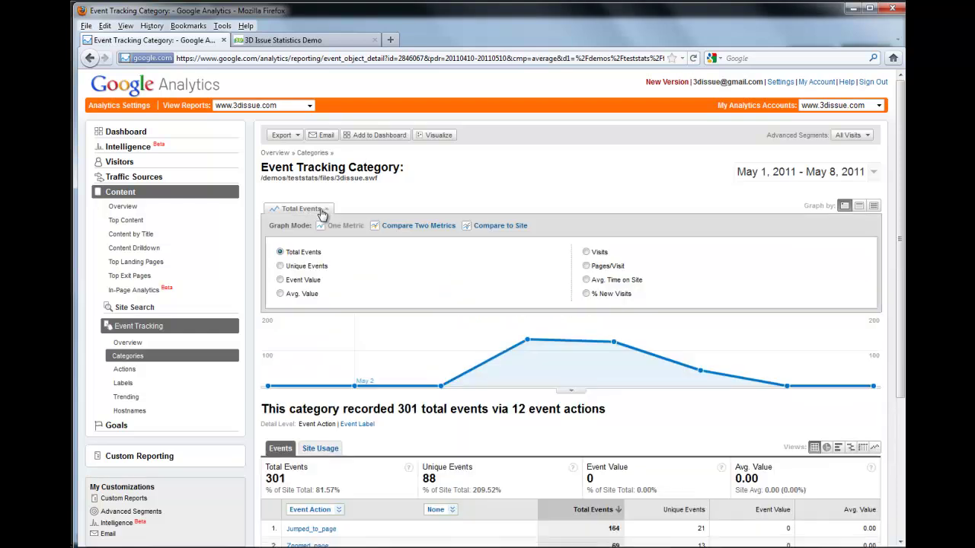
Plot Unique Events on the chart, hide the metric panel, and return to the flipbook demo.
{"action": "left_click", "coordinate": [280, 266]}
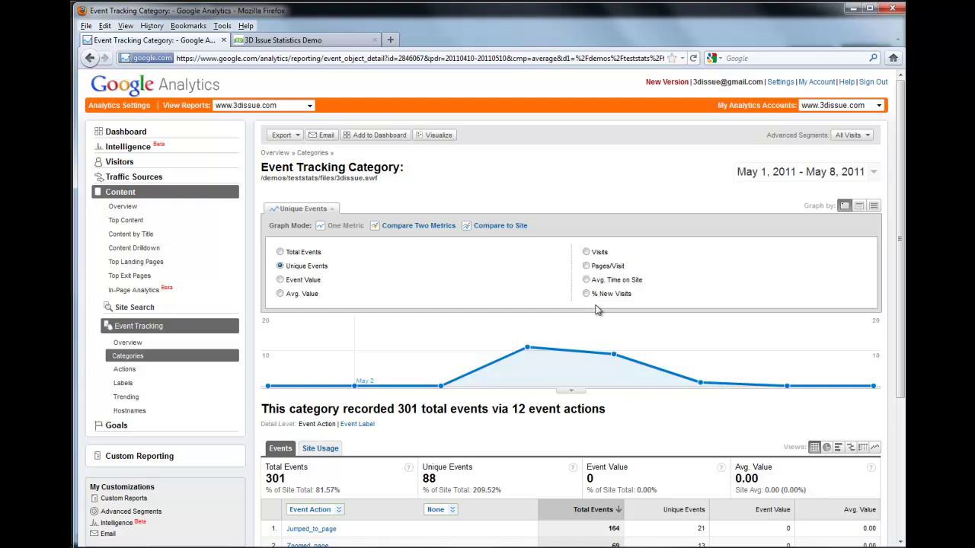
{"action": "left_click", "coordinate": [653, 431]}
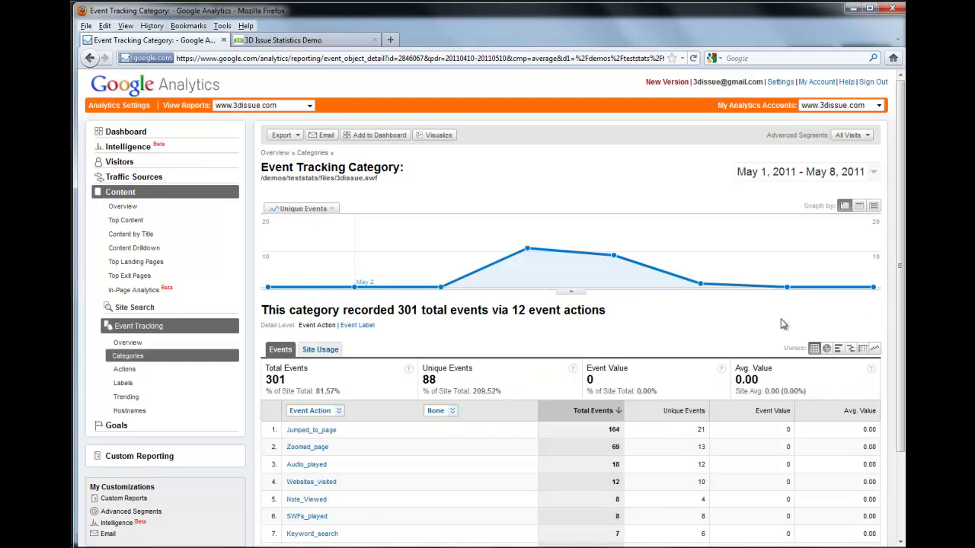
{"action": "scroll", "coordinate": [784, 325], "scroll_direction": "down", "scroll_amount": 3}
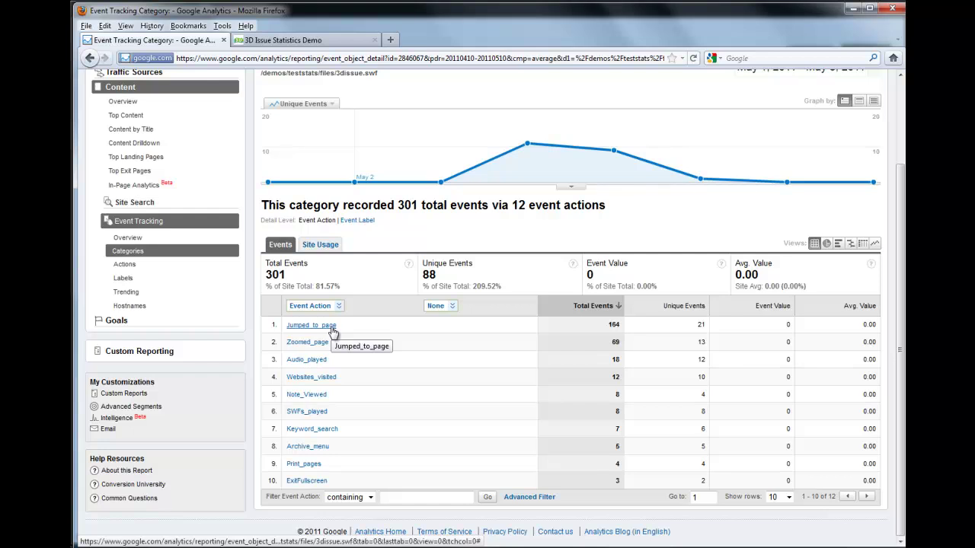
{"action": "left_click", "coordinate": [311, 42]}
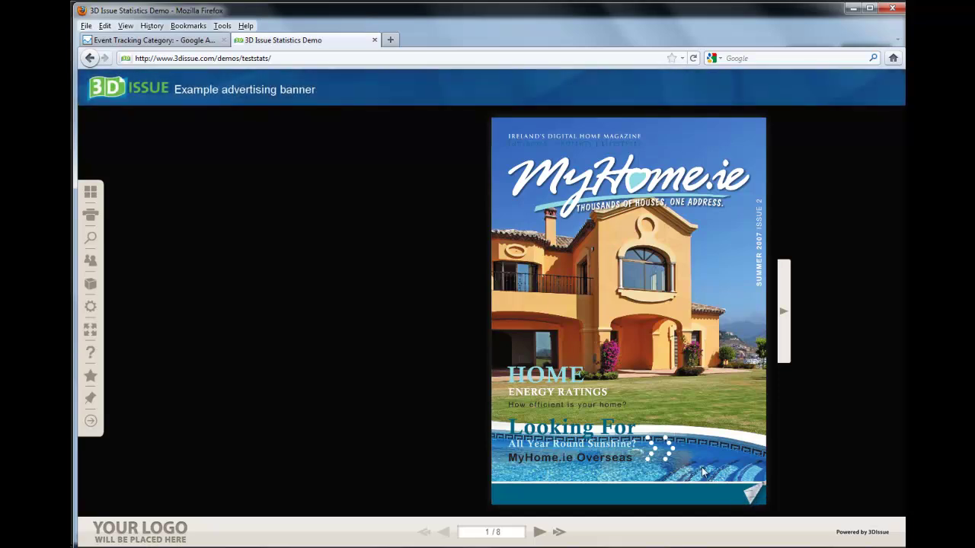
Page the flipbook forward to the Overseas Properties spread 6-7, then go back to Analytics.
{"action": "left_click", "coordinate": [728, 485]}
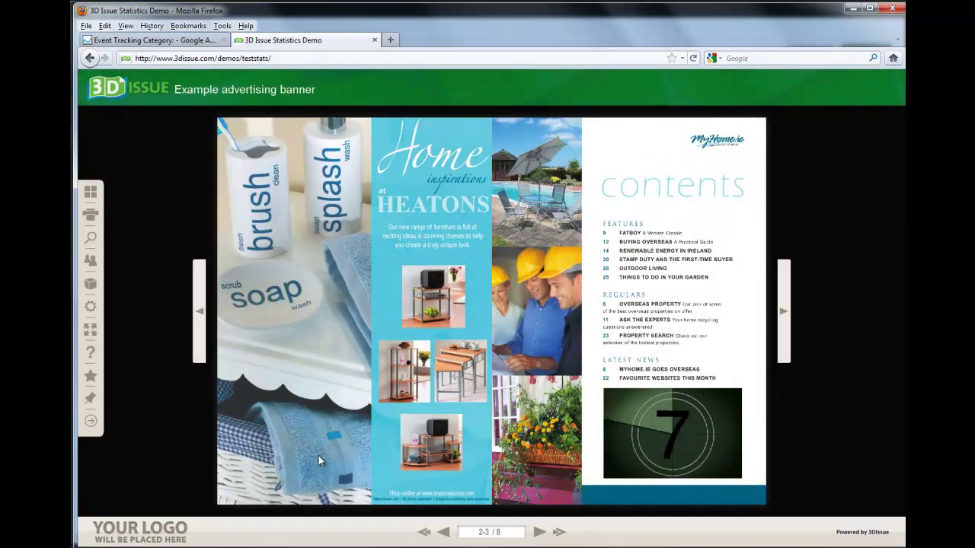
{"action": "left_click", "coordinate": [787, 329]}
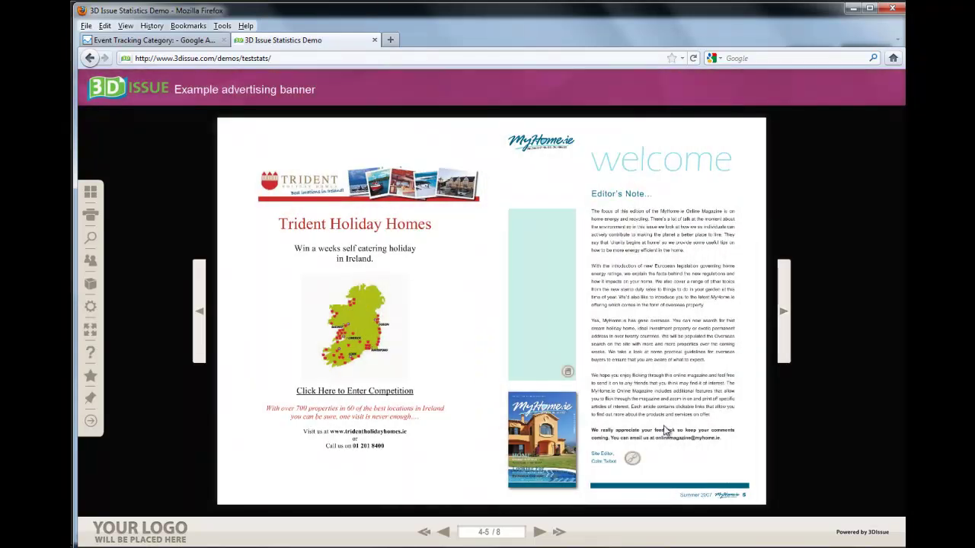
{"action": "left_click", "coordinate": [539, 537]}
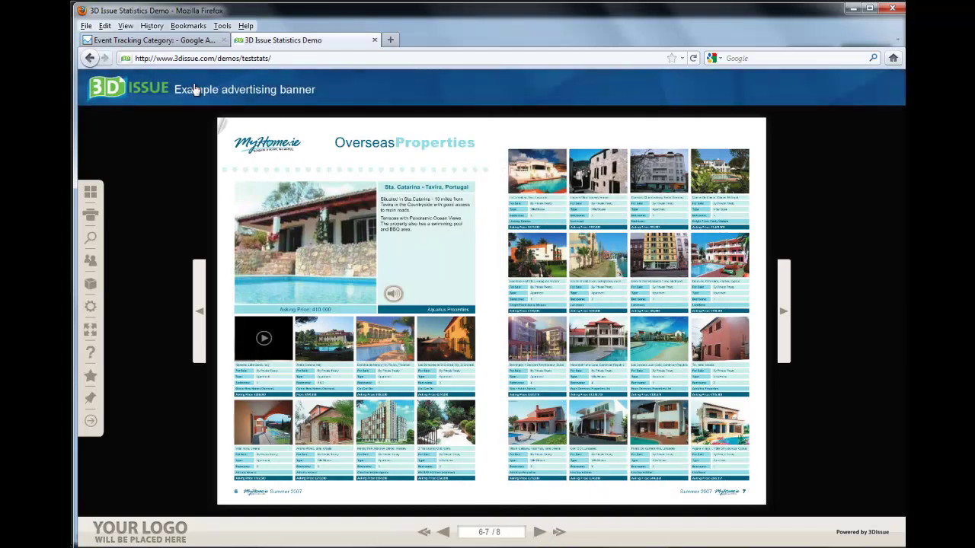
{"action": "left_click", "coordinate": [180, 41]}
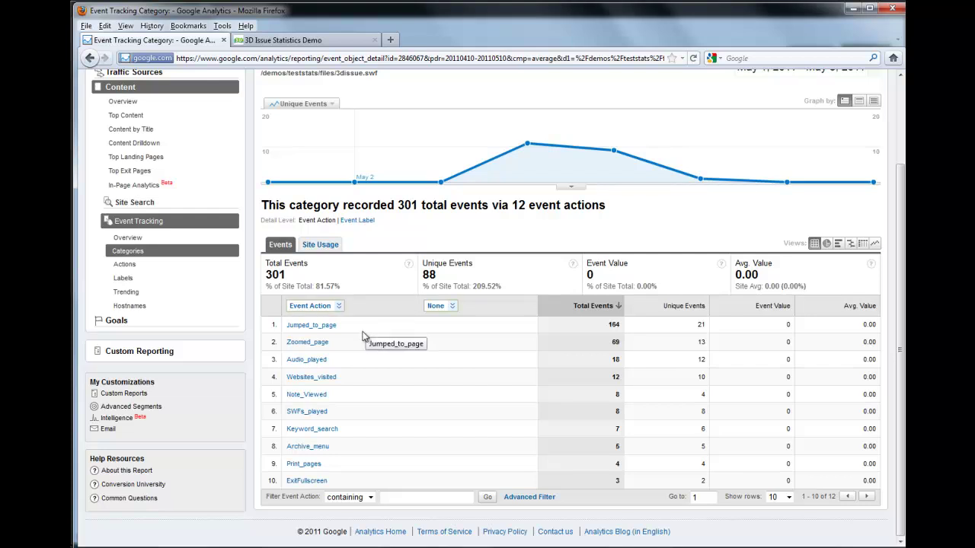
Open the Audio_played action detail and copy the audio1.mp3 label's address.
{"action": "left_click", "coordinate": [308, 359]}
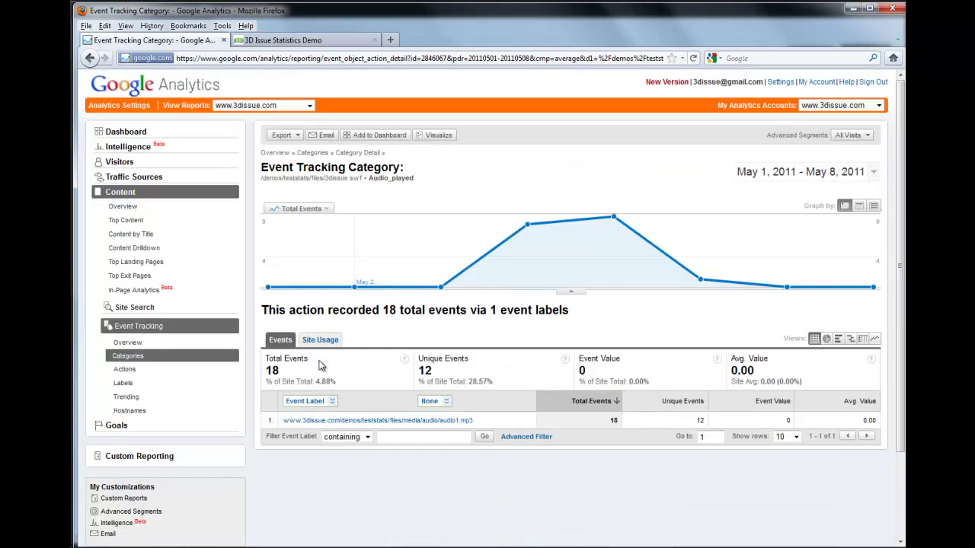
{"action": "left_click_drag", "start_coordinate": [477, 422], "coordinate": [288, 423]}
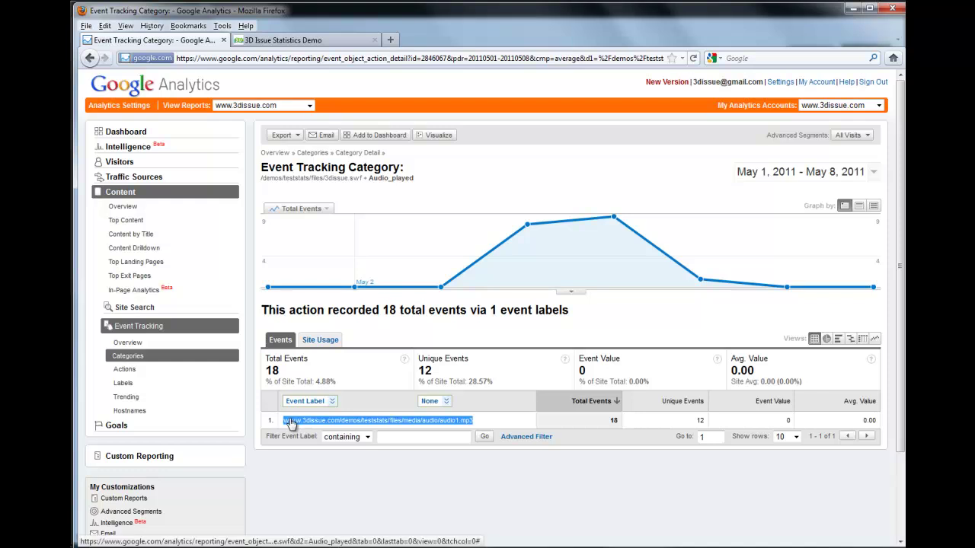
{"action": "right_click", "coordinate": [289, 423]}
{"action": "left_click", "coordinate": [327, 515]}
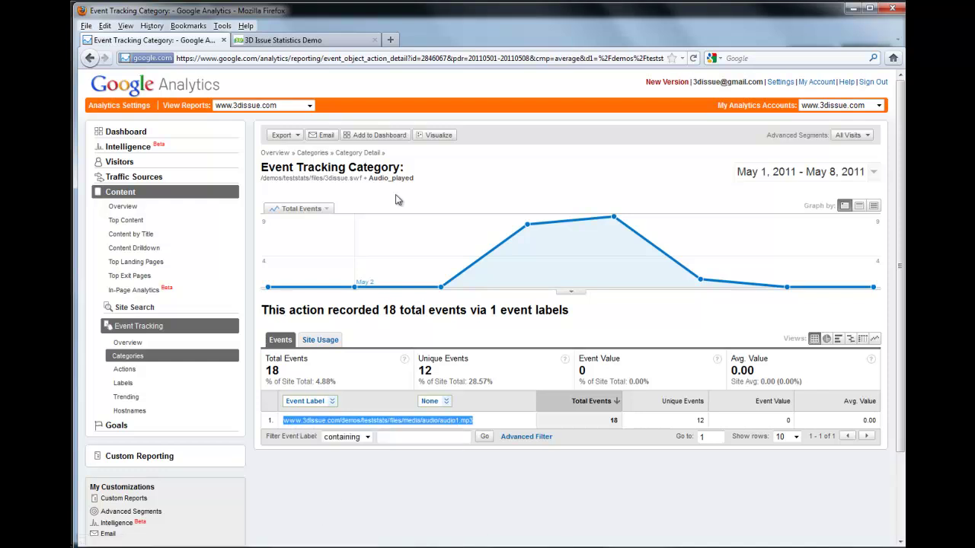
Paste the copied label address into a new tab, then close that tab.
{"action": "left_click", "coordinate": [390, 40]}
{"action": "right_click", "coordinate": [391, 57]}
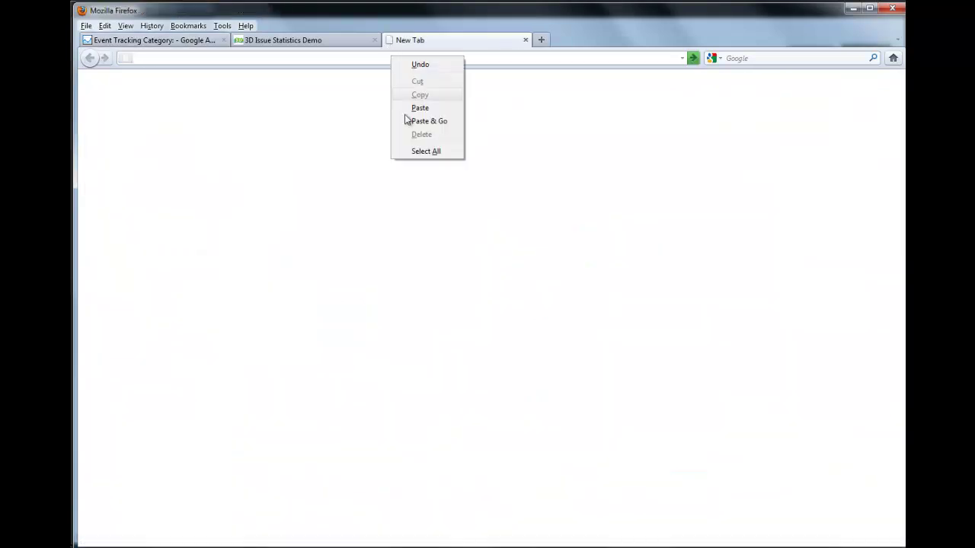
{"action": "left_click", "coordinate": [418, 108]}
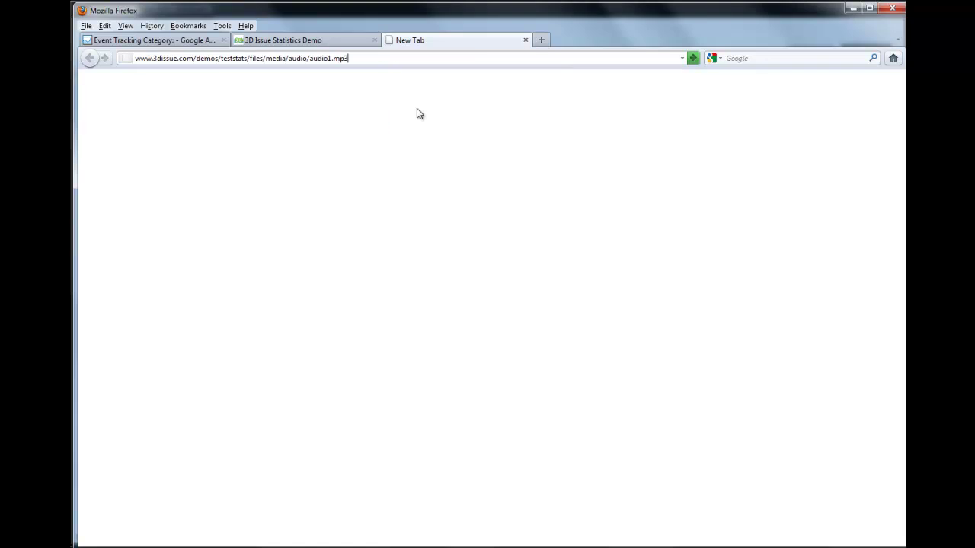
{"action": "left_click", "coordinate": [524, 39]}
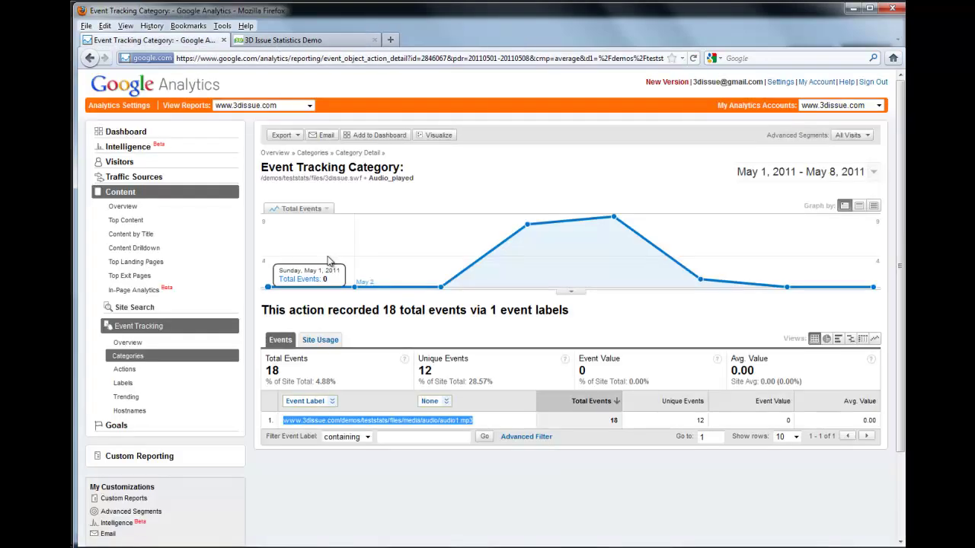
{"action": "left_click", "coordinate": [487, 425]}
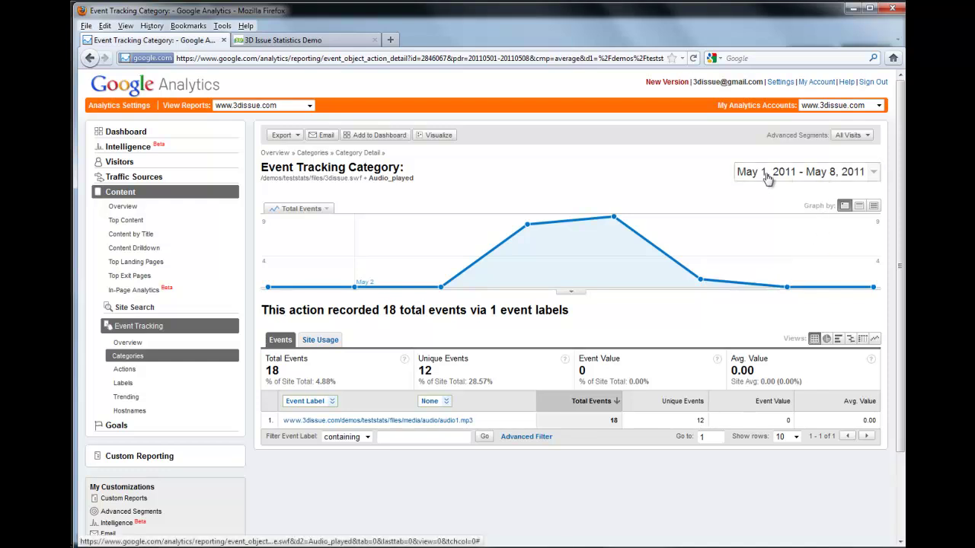
Limit the Audio_played report's date range to May 6, 2011 only.
{"action": "left_click", "coordinate": [874, 175]}
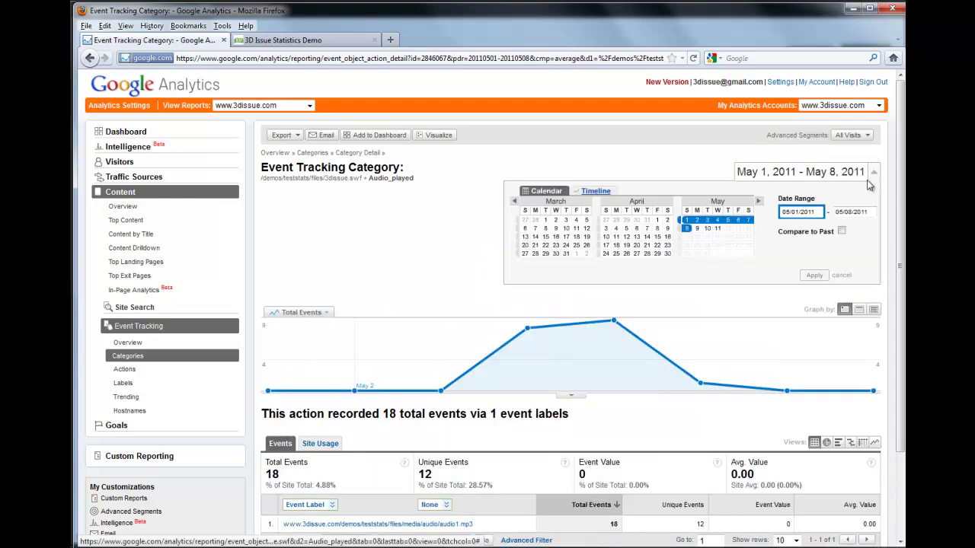
{"action": "left_click", "coordinate": [739, 221]}
{"action": "left_click", "coordinate": [739, 221]}
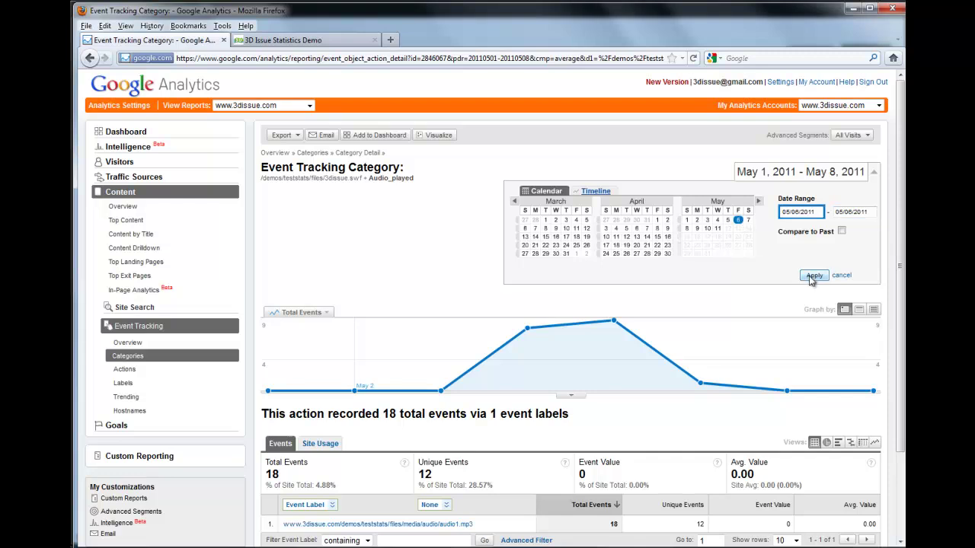
{"action": "left_click", "coordinate": [812, 278]}
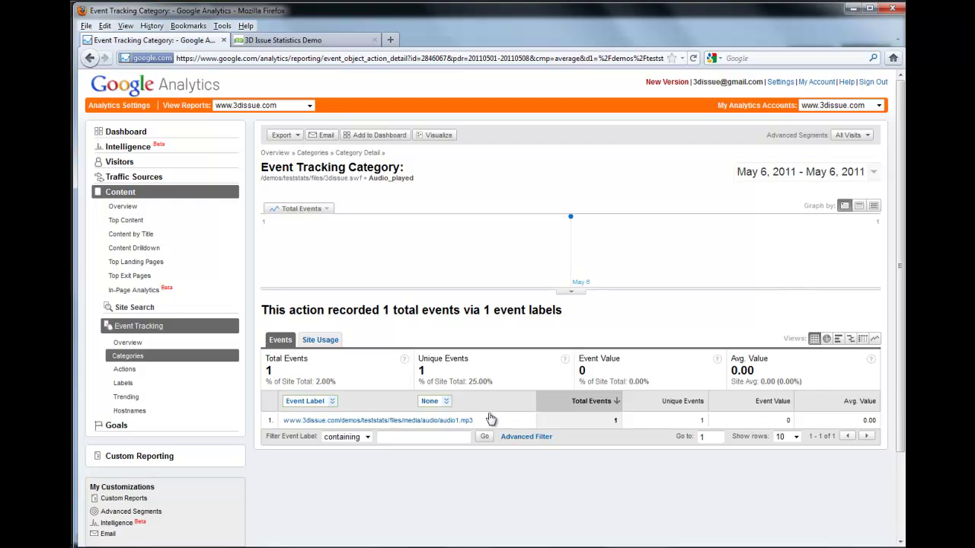
Reopen the 3dissue.swf category from Categories and switch its detail level to Event Label.
{"action": "left_click", "coordinate": [150, 357]}
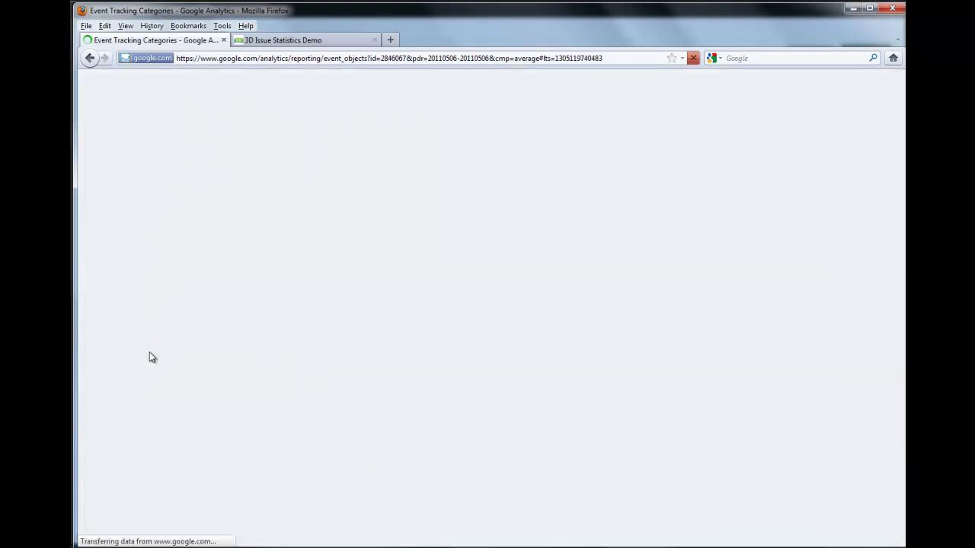
{"action": "left_click", "coordinate": [311, 422]}
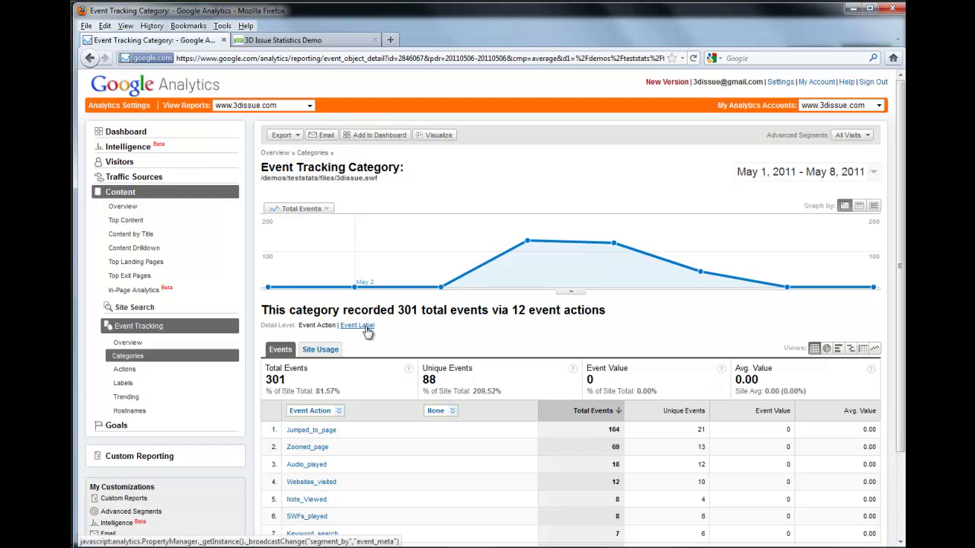
{"action": "left_click", "coordinate": [366, 328]}
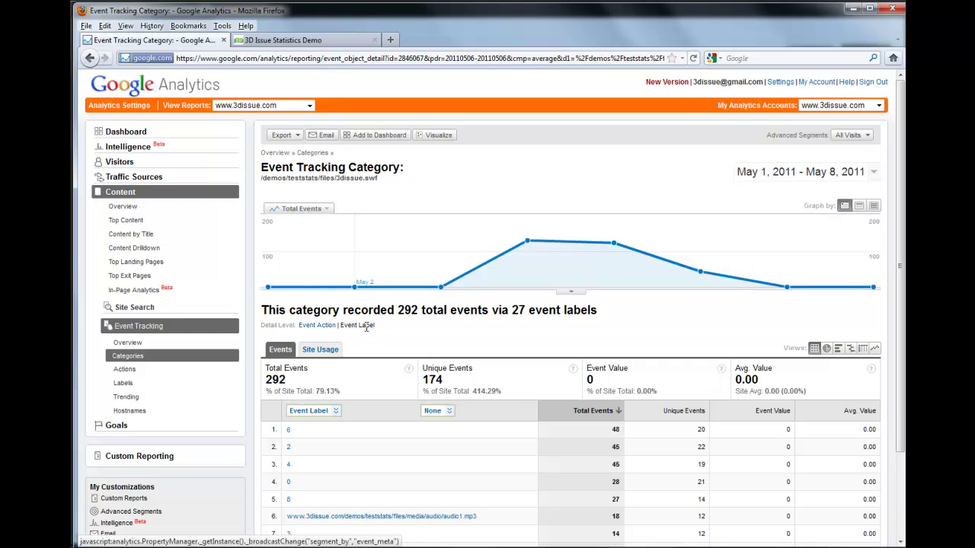
{"action": "scroll", "coordinate": [367, 327], "scroll_direction": "down", "scroll_amount": 2}
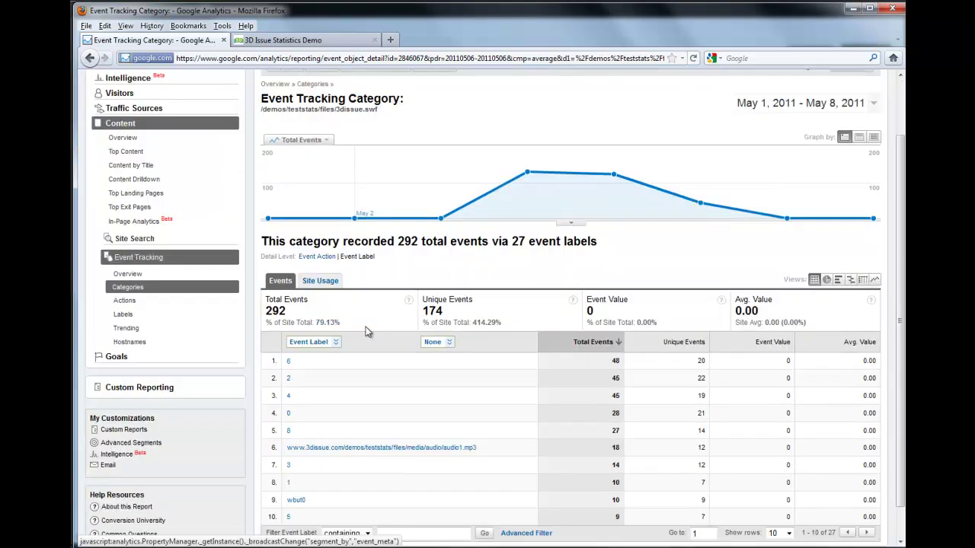
{"action": "scroll", "coordinate": [366, 328], "scroll_direction": "down", "scroll_amount": 1}
{"action": "scroll", "coordinate": [617, 261], "scroll_direction": "up", "scroll_amount": 2}
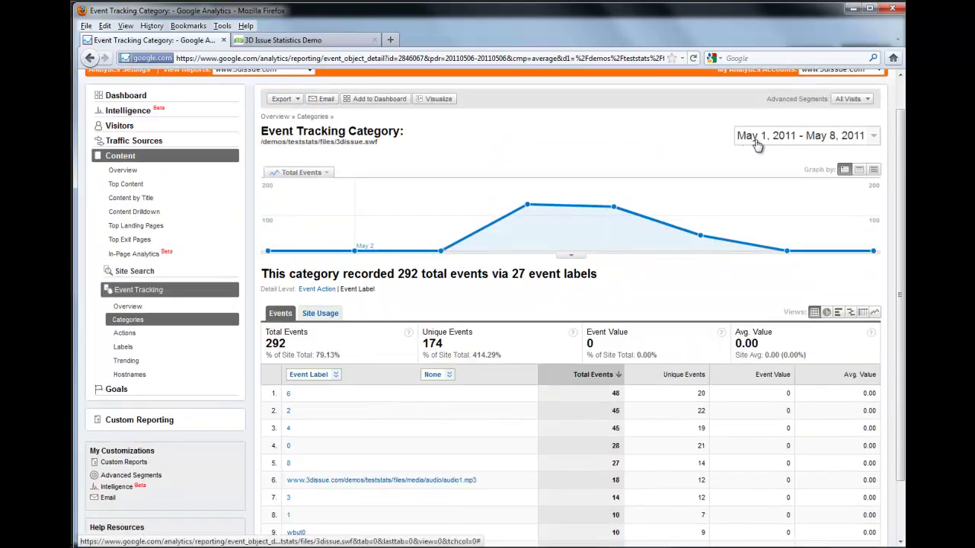
{"action": "scroll", "coordinate": [591, 242], "scroll_direction": "down", "scroll_amount": 2}
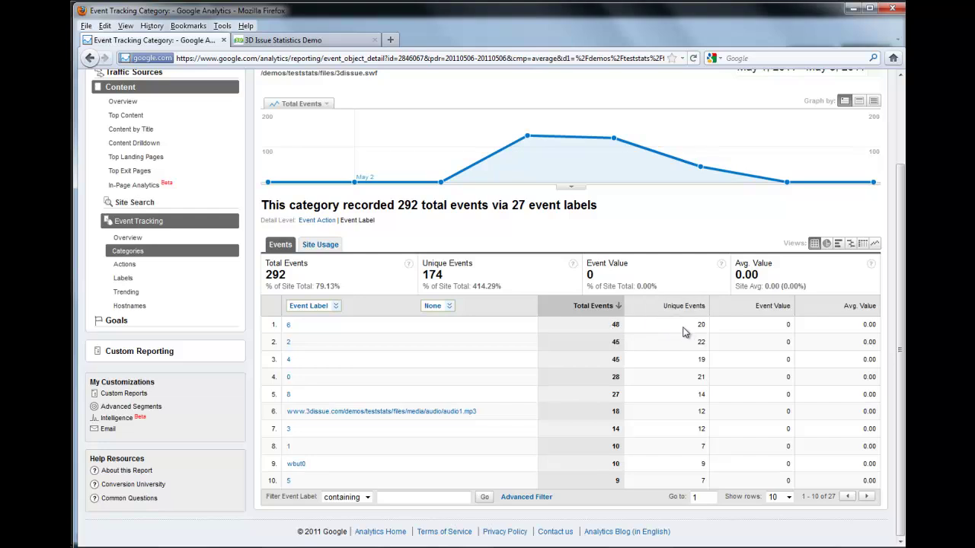
Open label 6's 48-event report, then return to the 3dissue.swf event actions via Categories.
{"action": "left_click", "coordinate": [288, 327]}
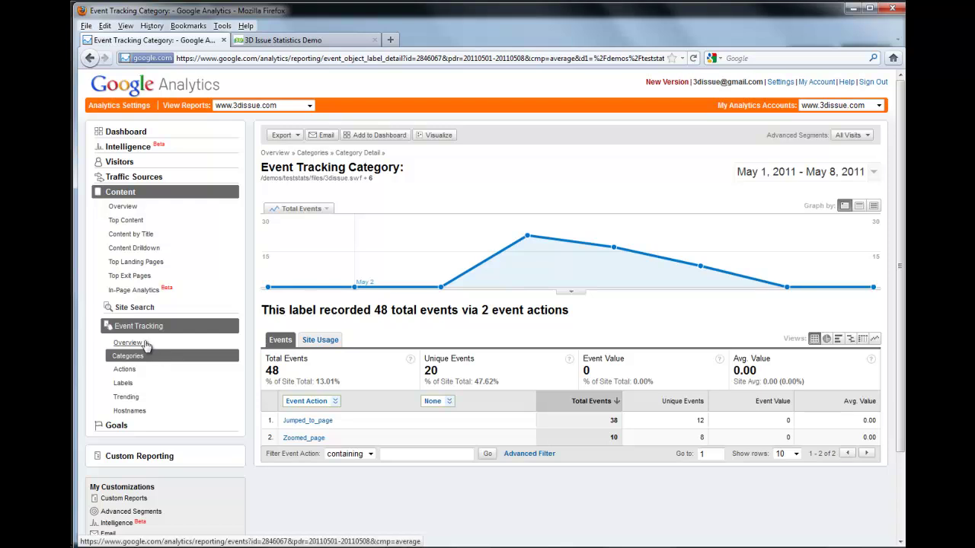
{"action": "left_click", "coordinate": [132, 358]}
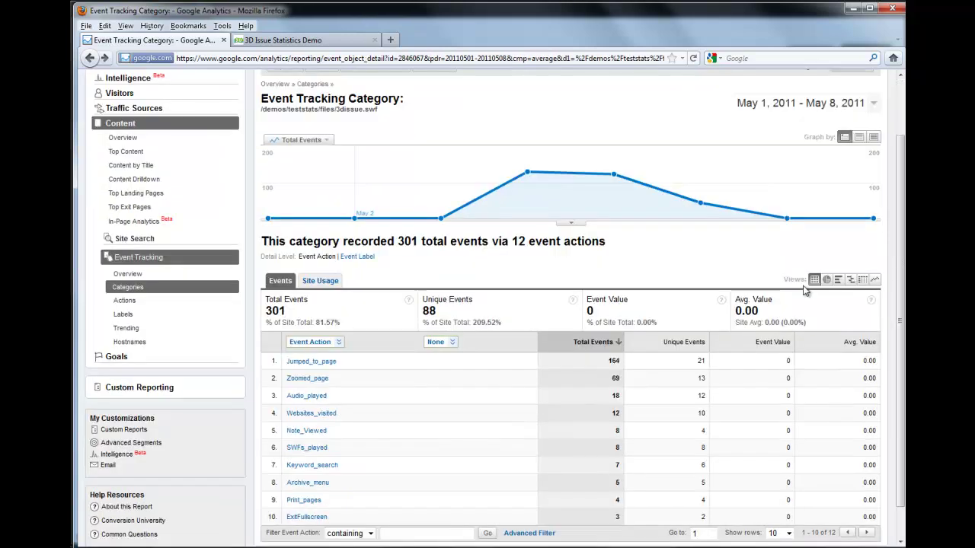
Drill from Keyword_search into the dublin search term (2 events), then return to the Event Tracking Actions report.
{"action": "left_click", "coordinate": [317, 466]}
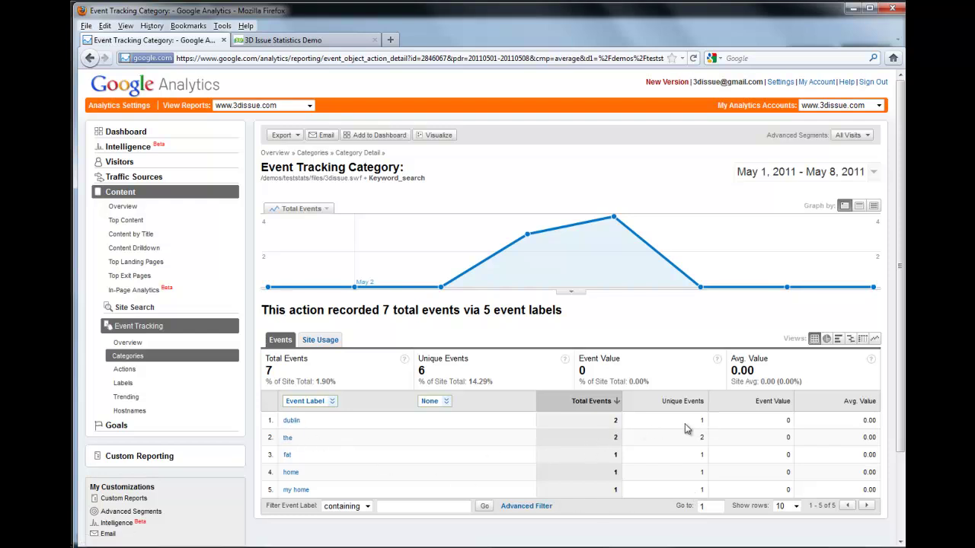
{"action": "left_click", "coordinate": [291, 423]}
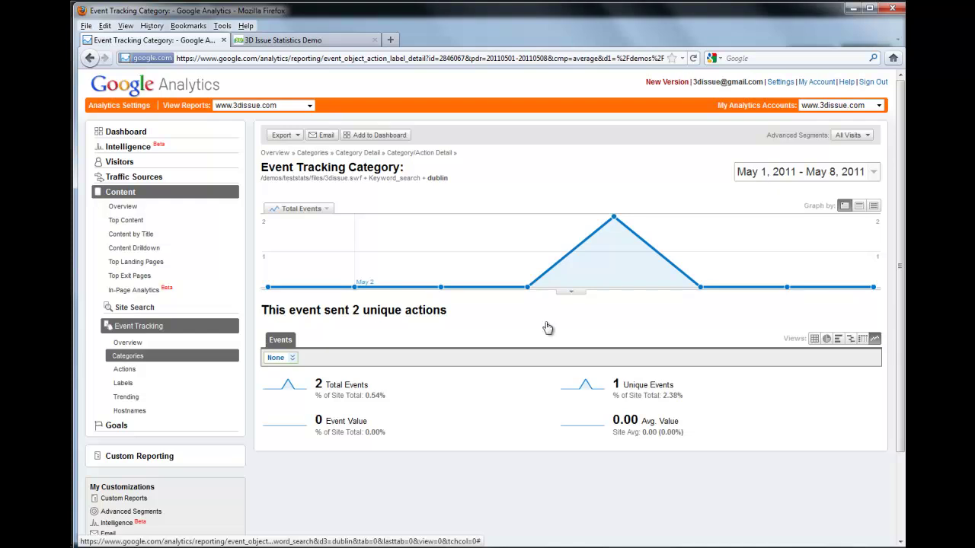
{"action": "key", "text": "alt+Left"}
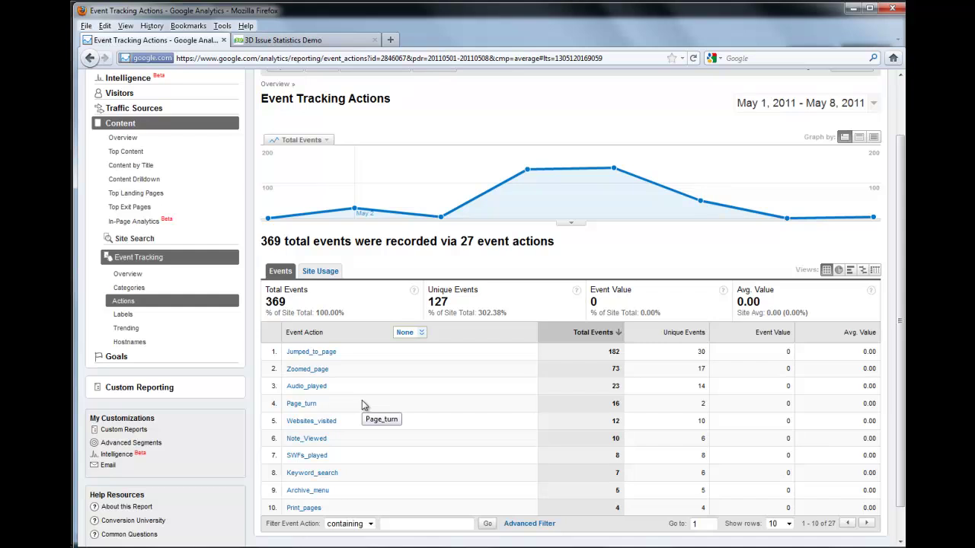
Switch the Actions table to a percentage pie chart, then to performance bars showing Jumped_to_page at 49.32%.
{"action": "left_click", "coordinate": [840, 273]}
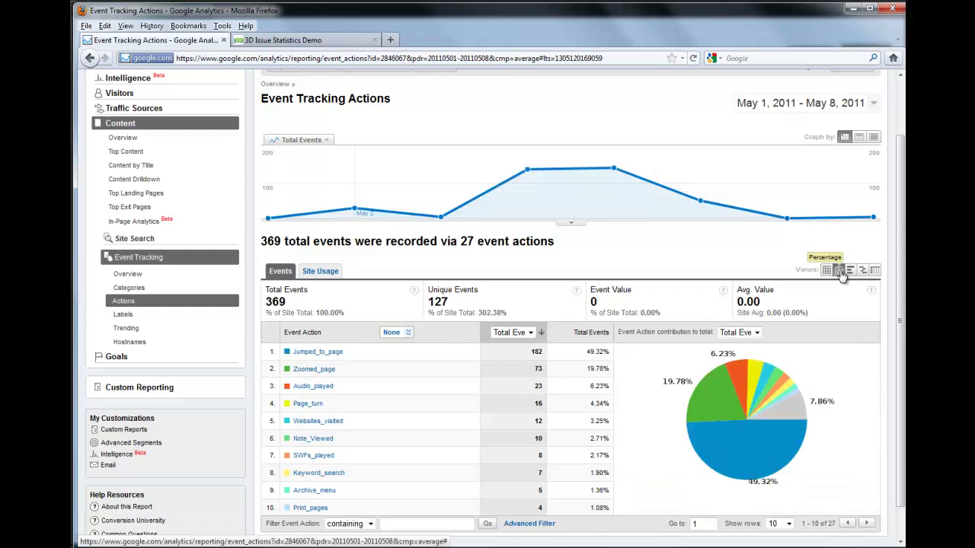
{"action": "left_click", "coordinate": [850, 272]}
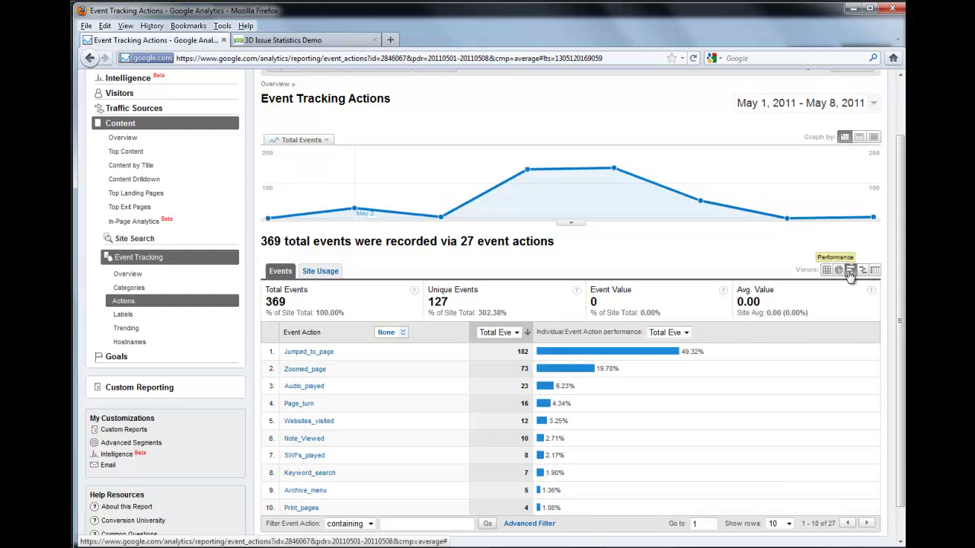